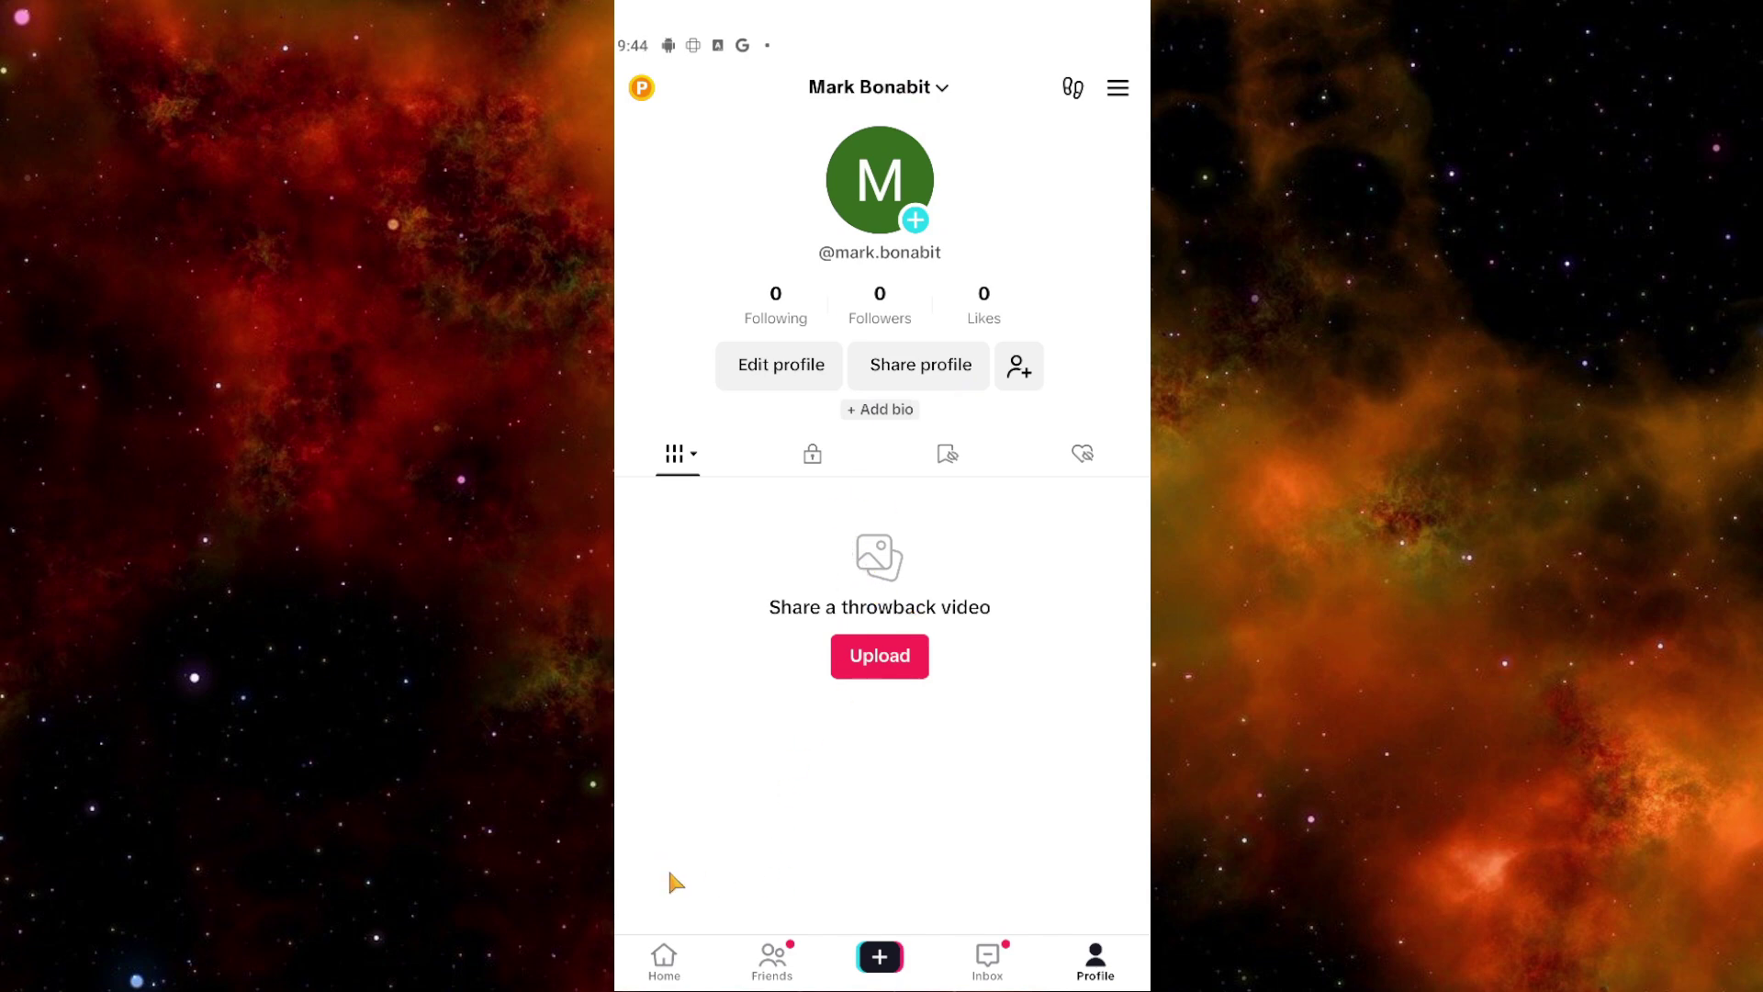
Step: From the For You feed, choose Set as wallpaper in the soldiers video's share options
left_click(677, 956)
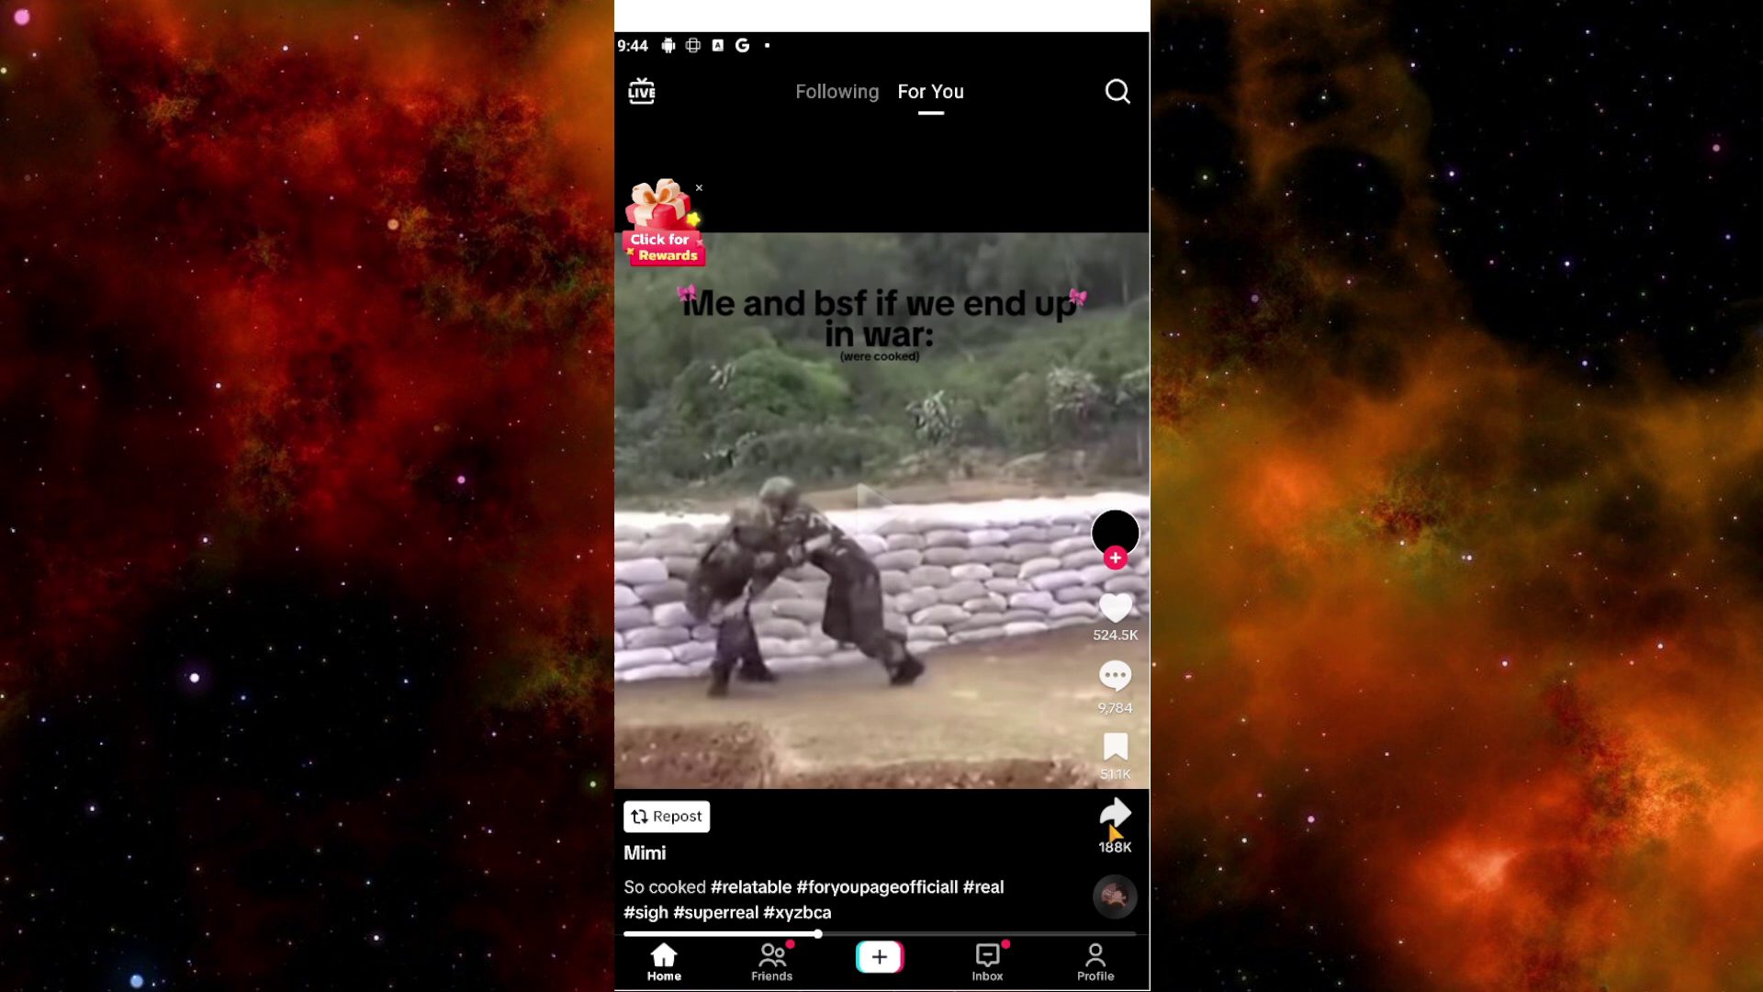
left_click(1113, 821)
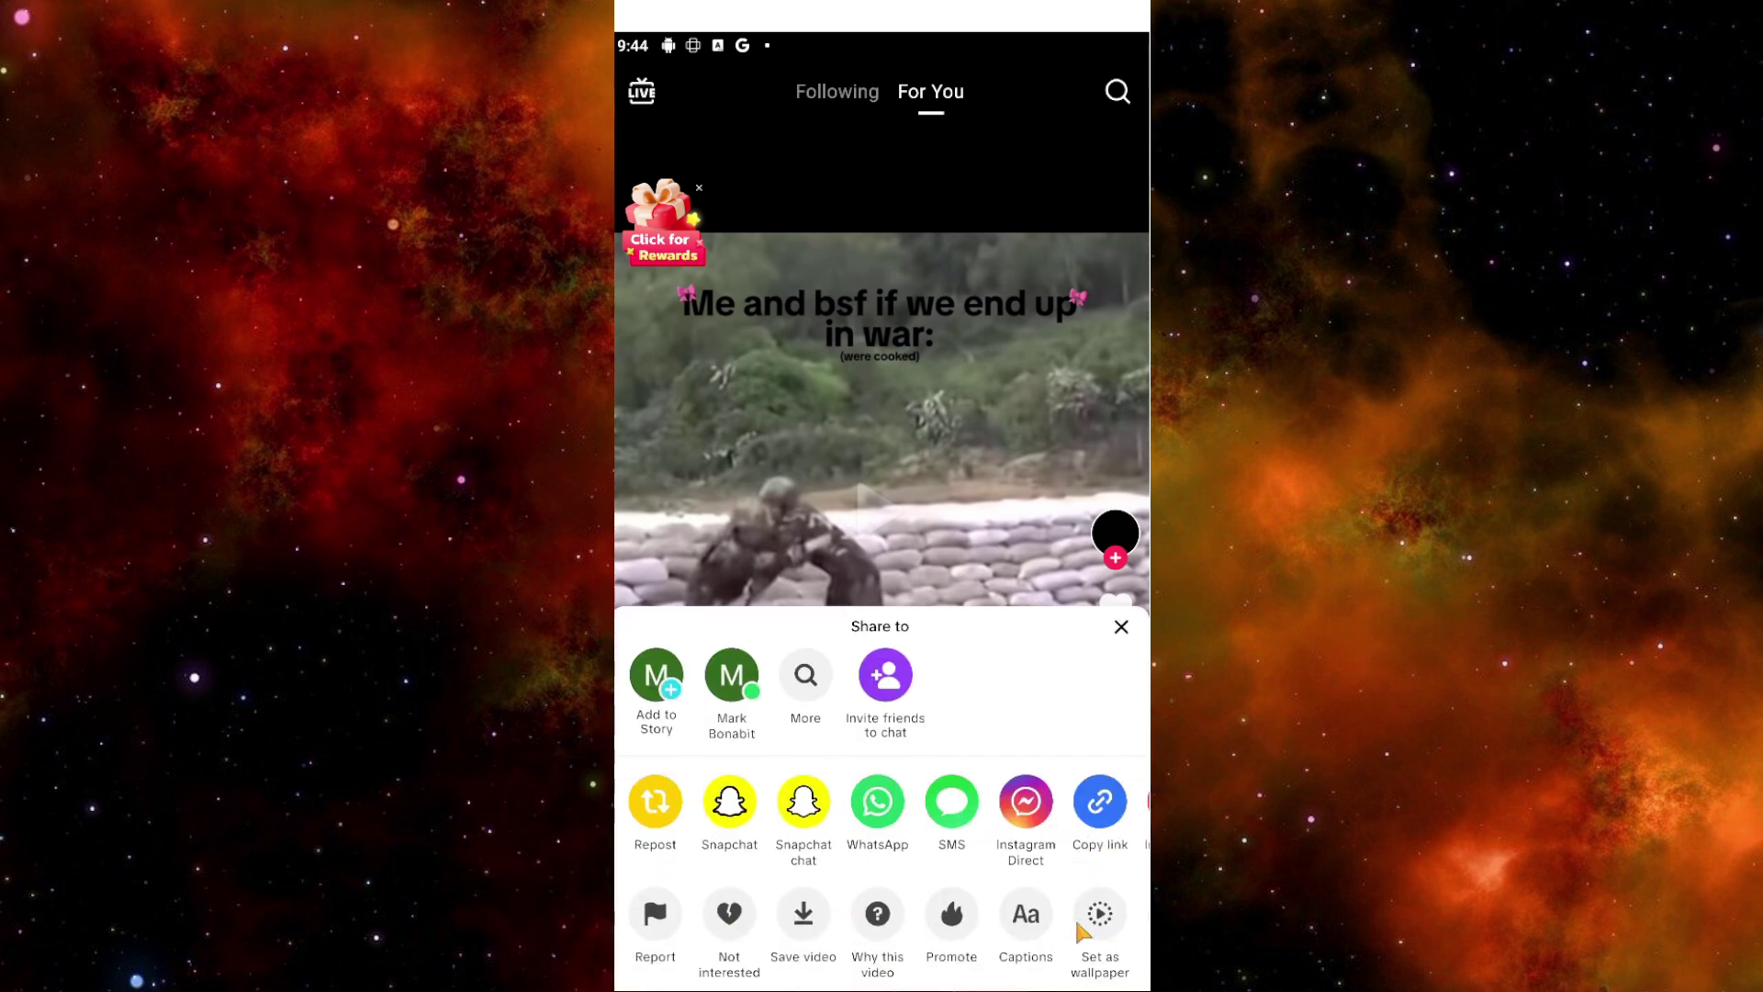
left_click_drag(1088, 934, 937, 917)
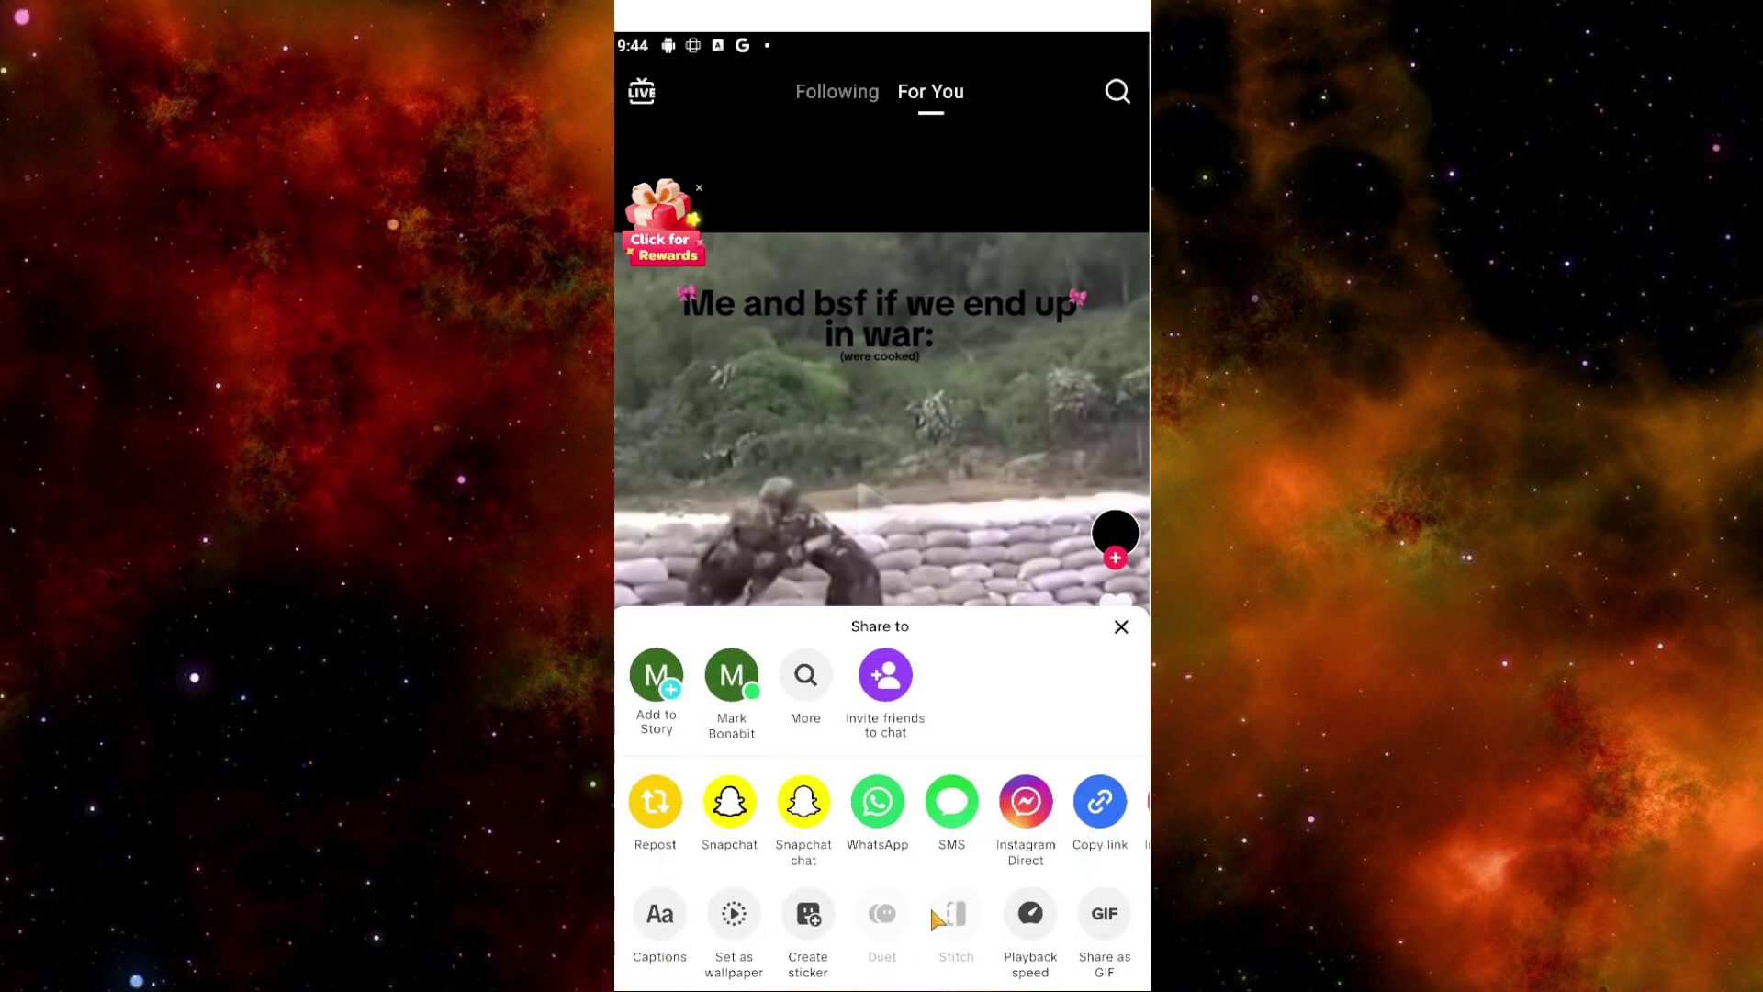
left_click(733, 920)
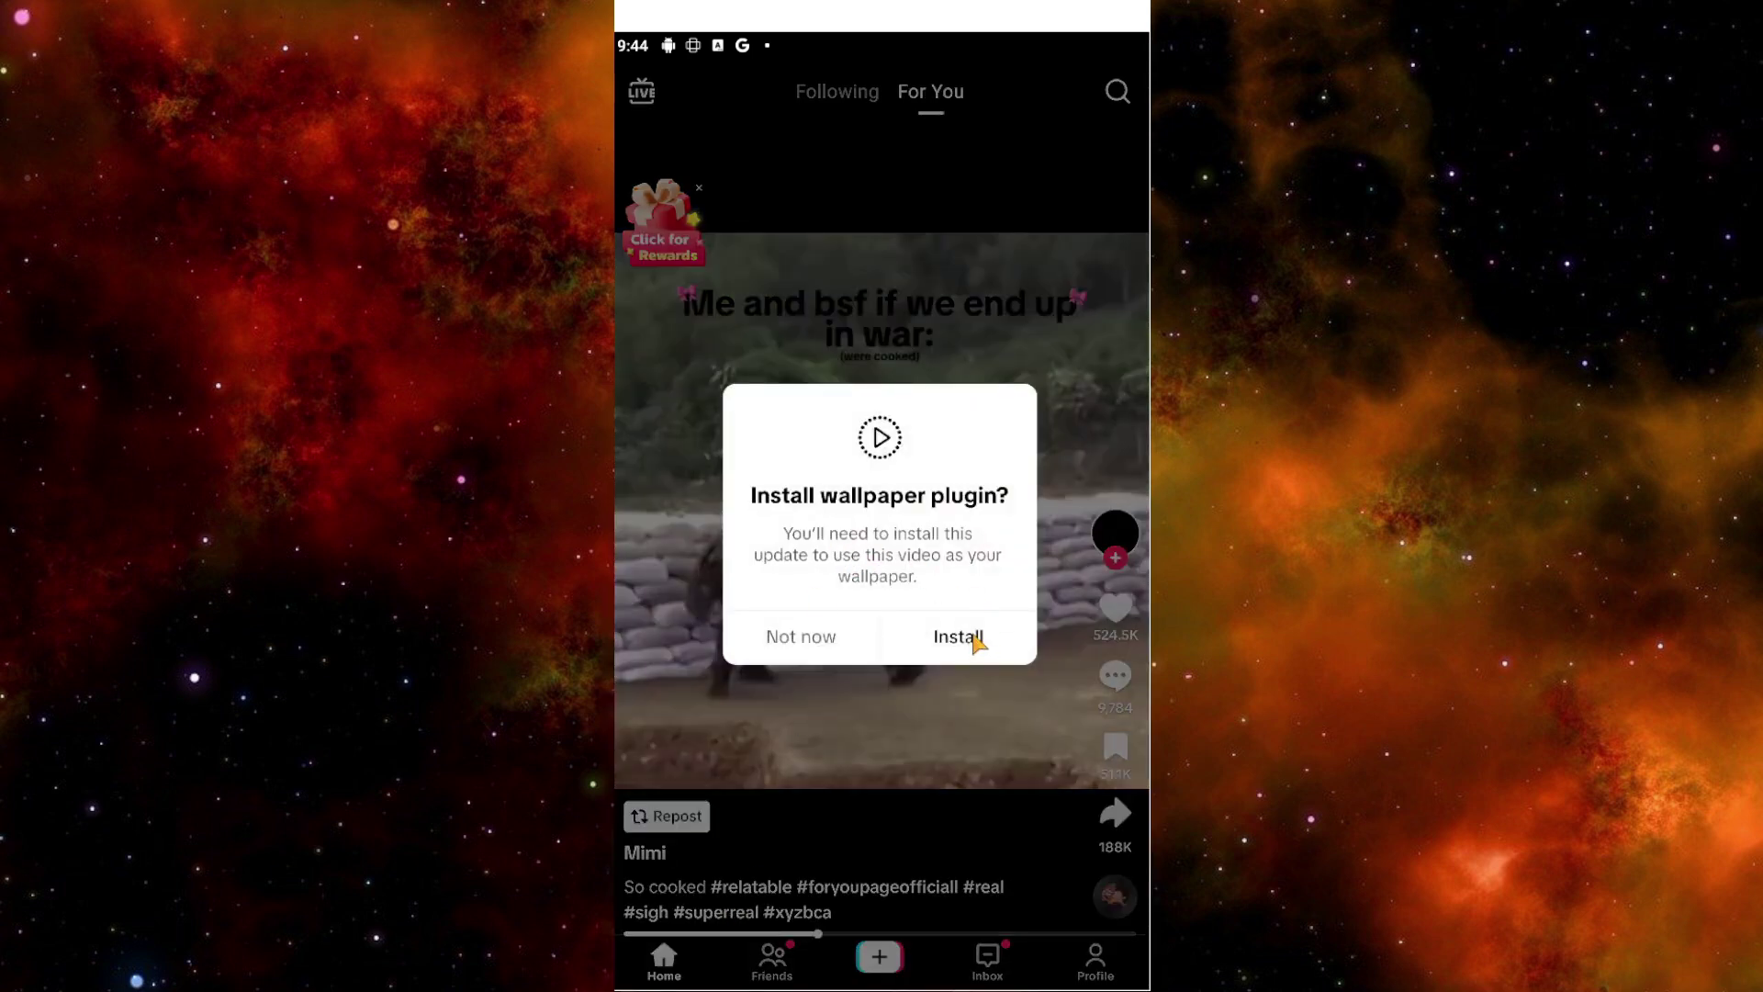
Step: Accept the plugin prompt and install TikTok Live Wallpaper from Google Play
left_click(951, 638)
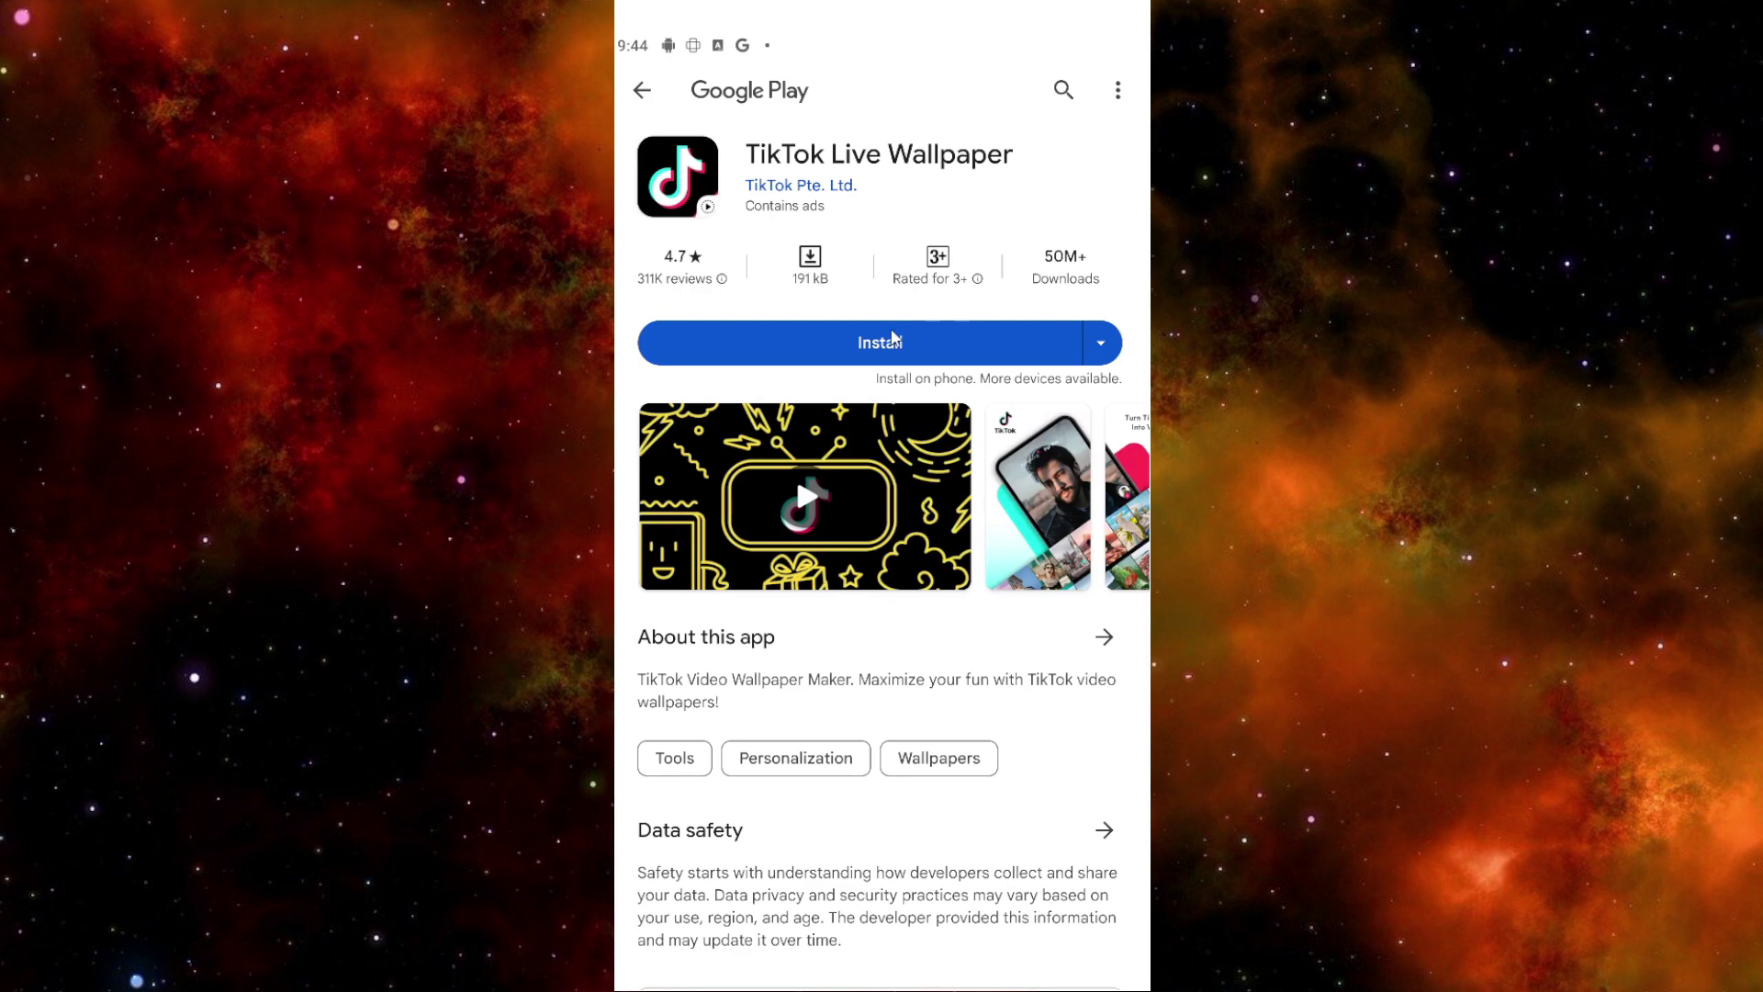
left_click(889, 345)
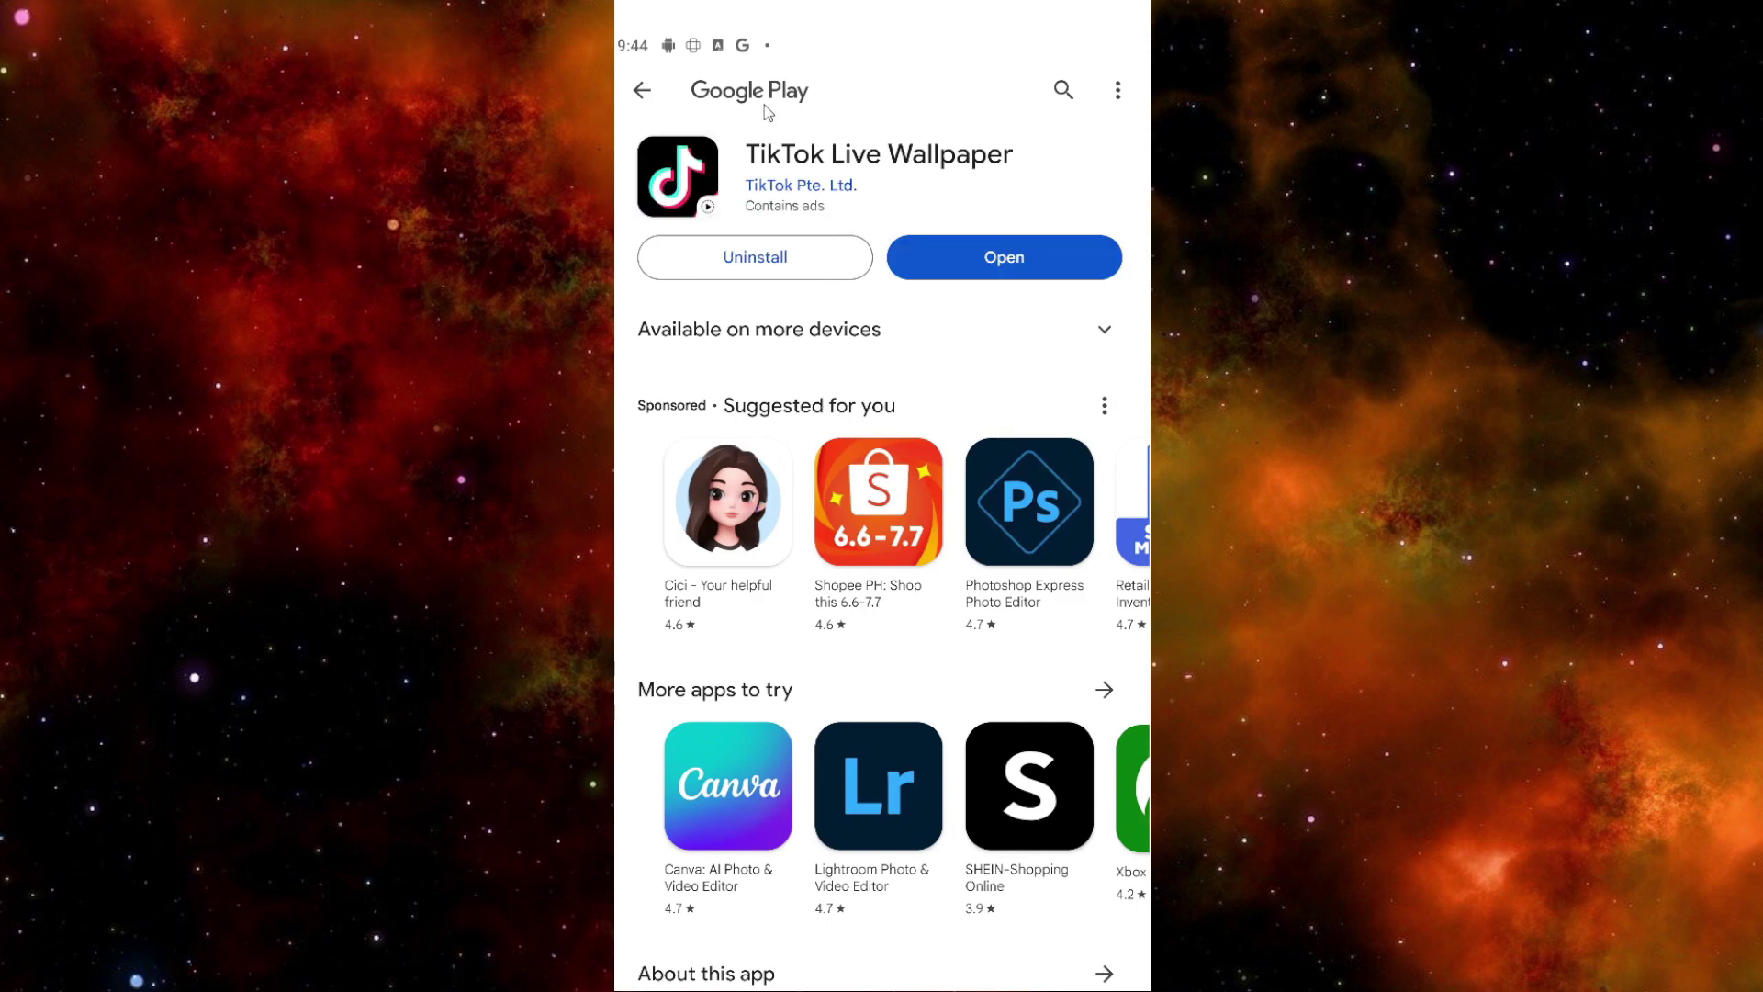
Step: Launch TikTok Wallpaper, accept its terms, apply the soldiers video, and return to the feed
left_click(934, 269)
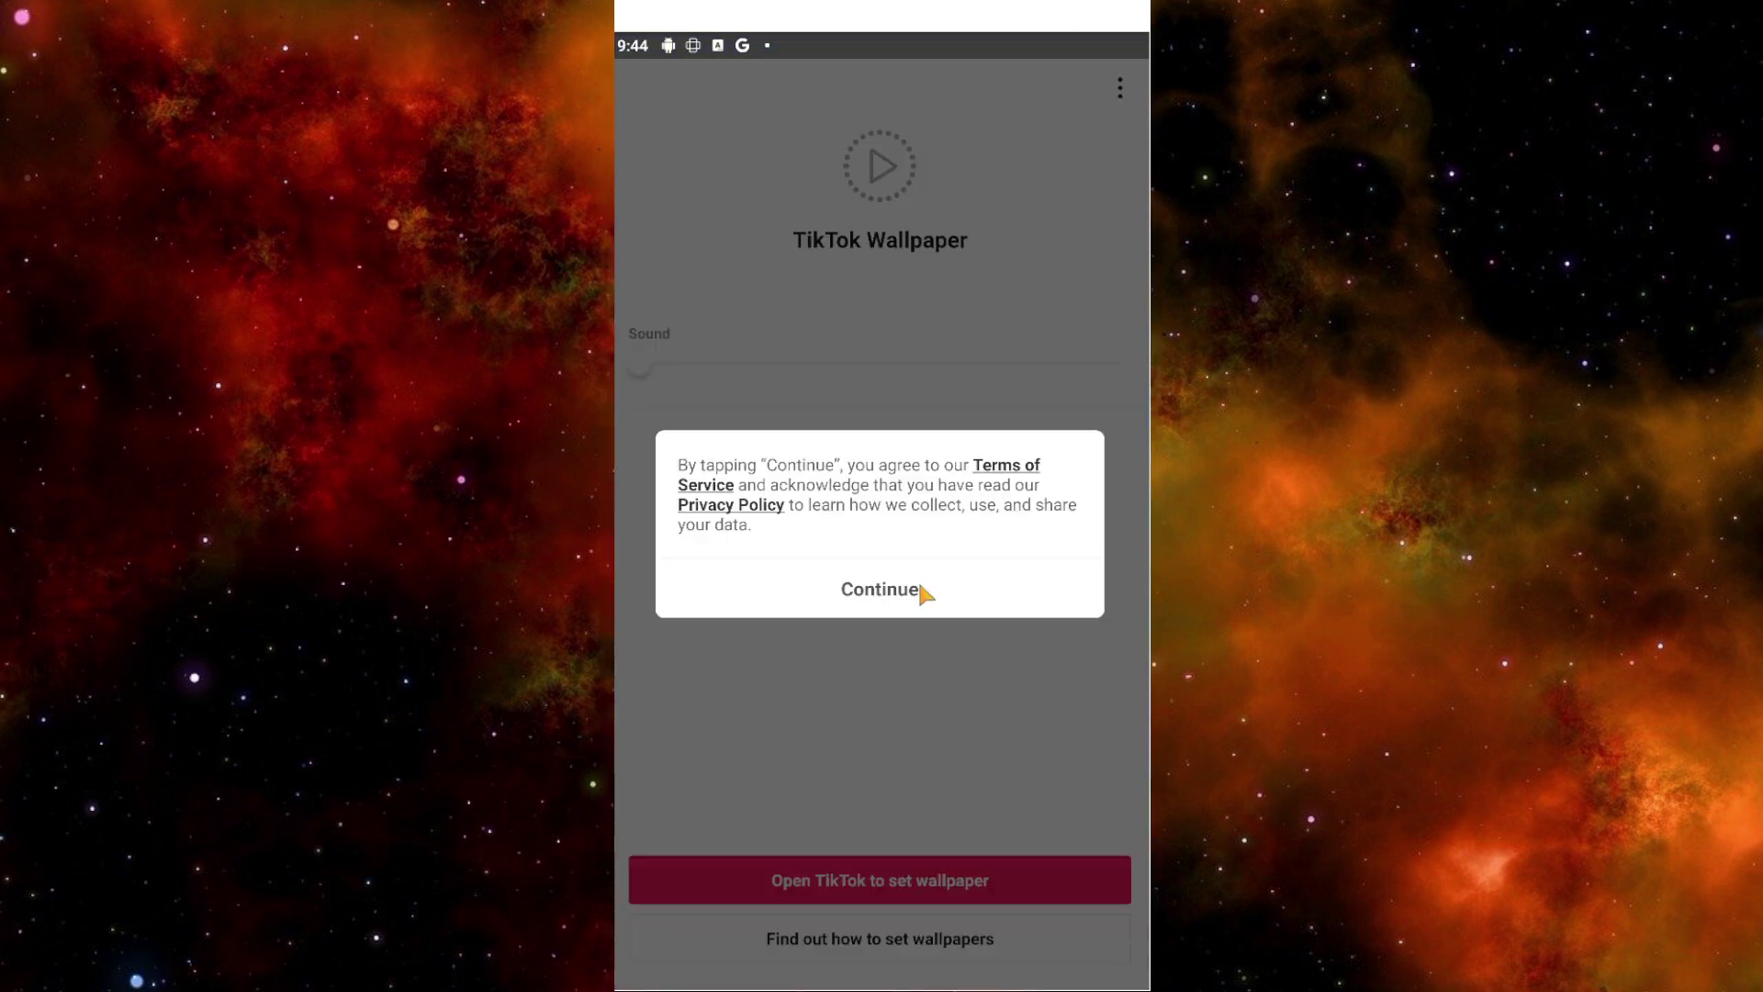
left_click(898, 604)
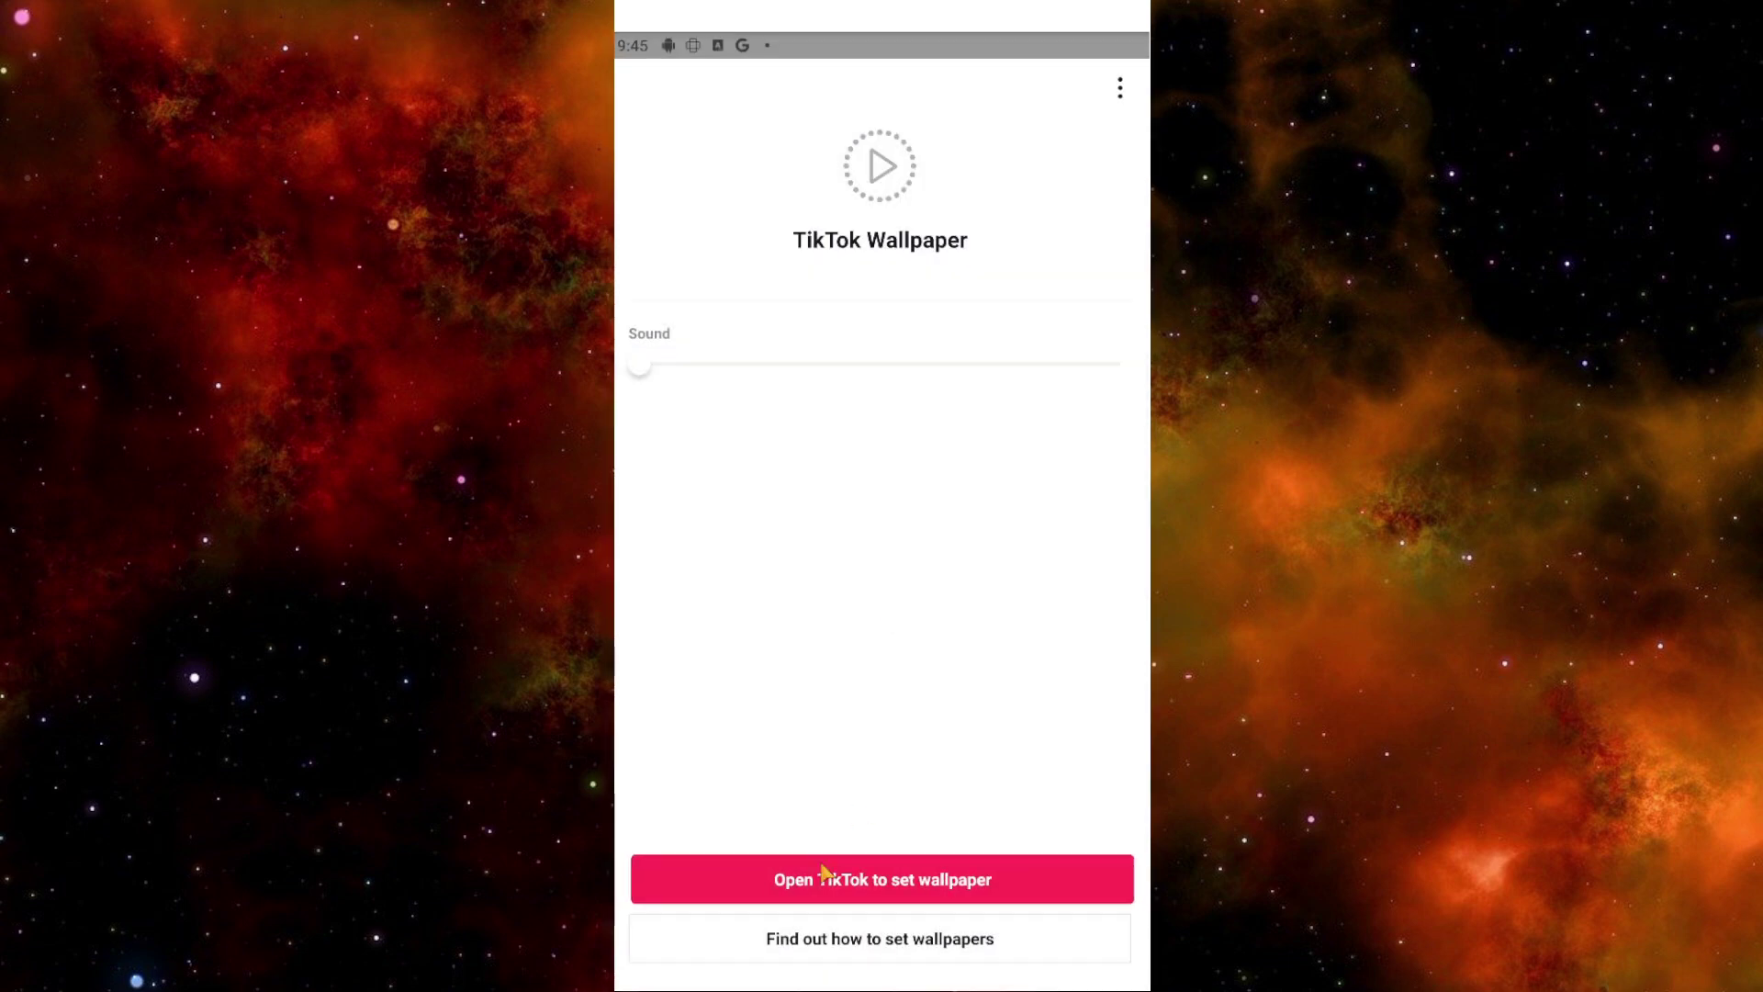
left_click(876, 880)
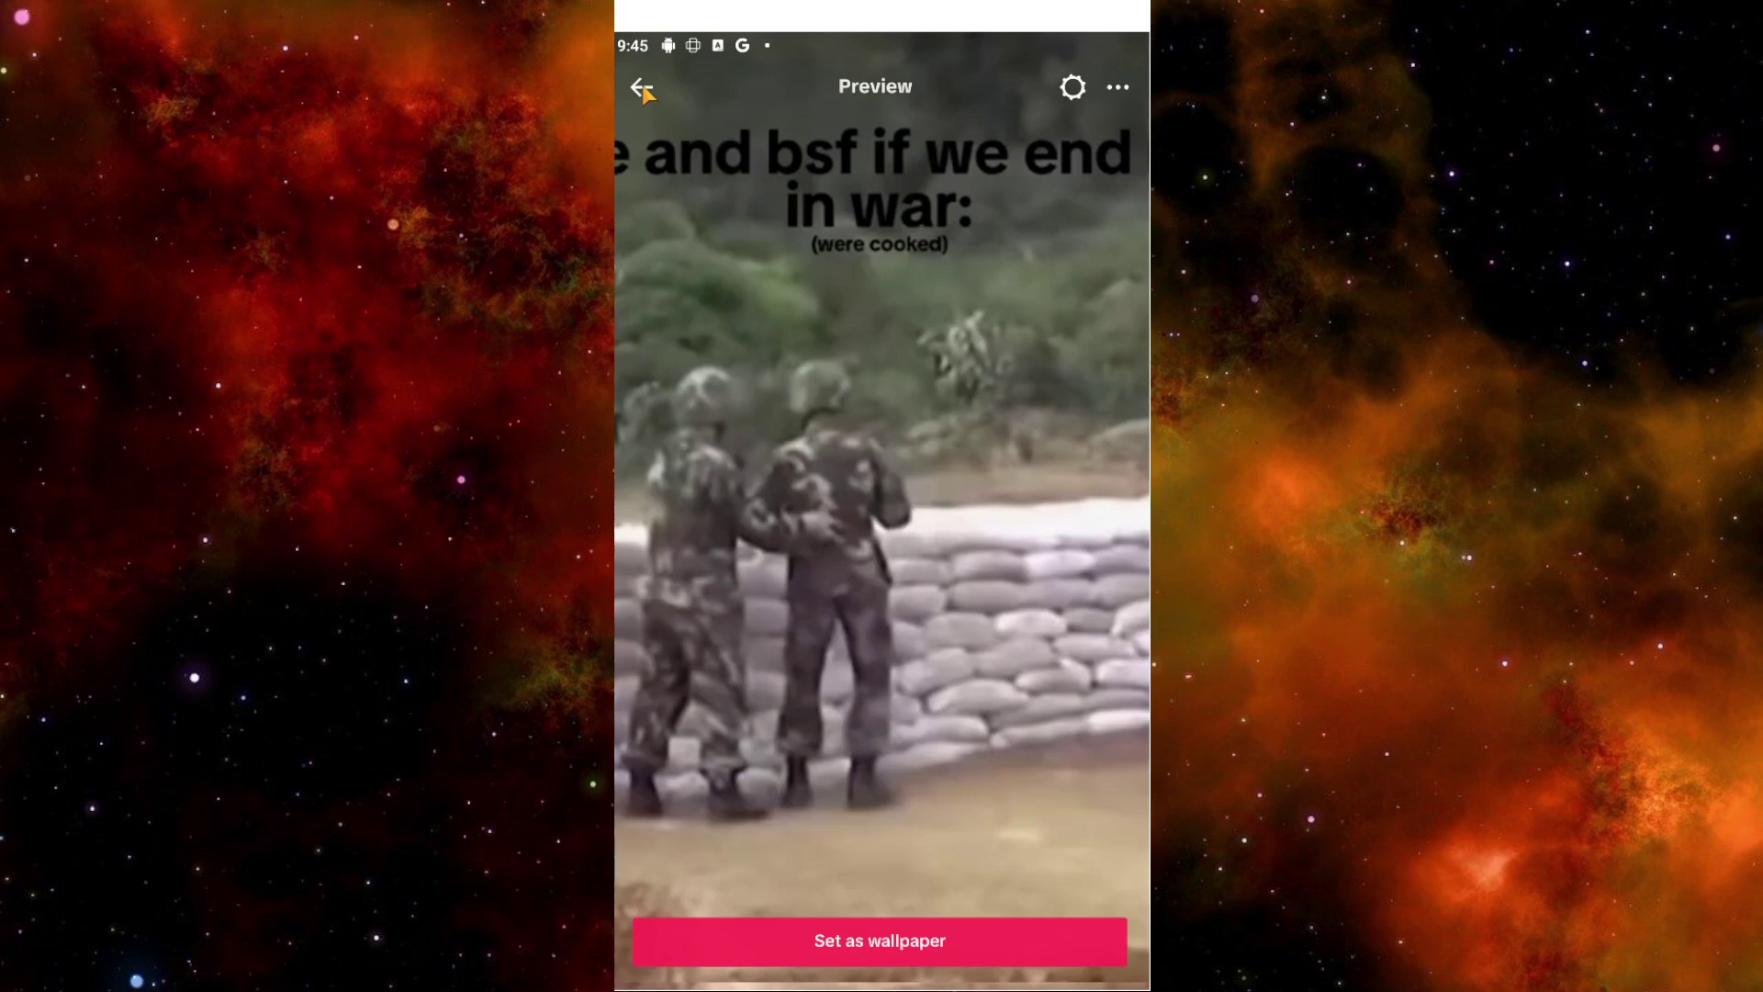
left_click(640, 90)
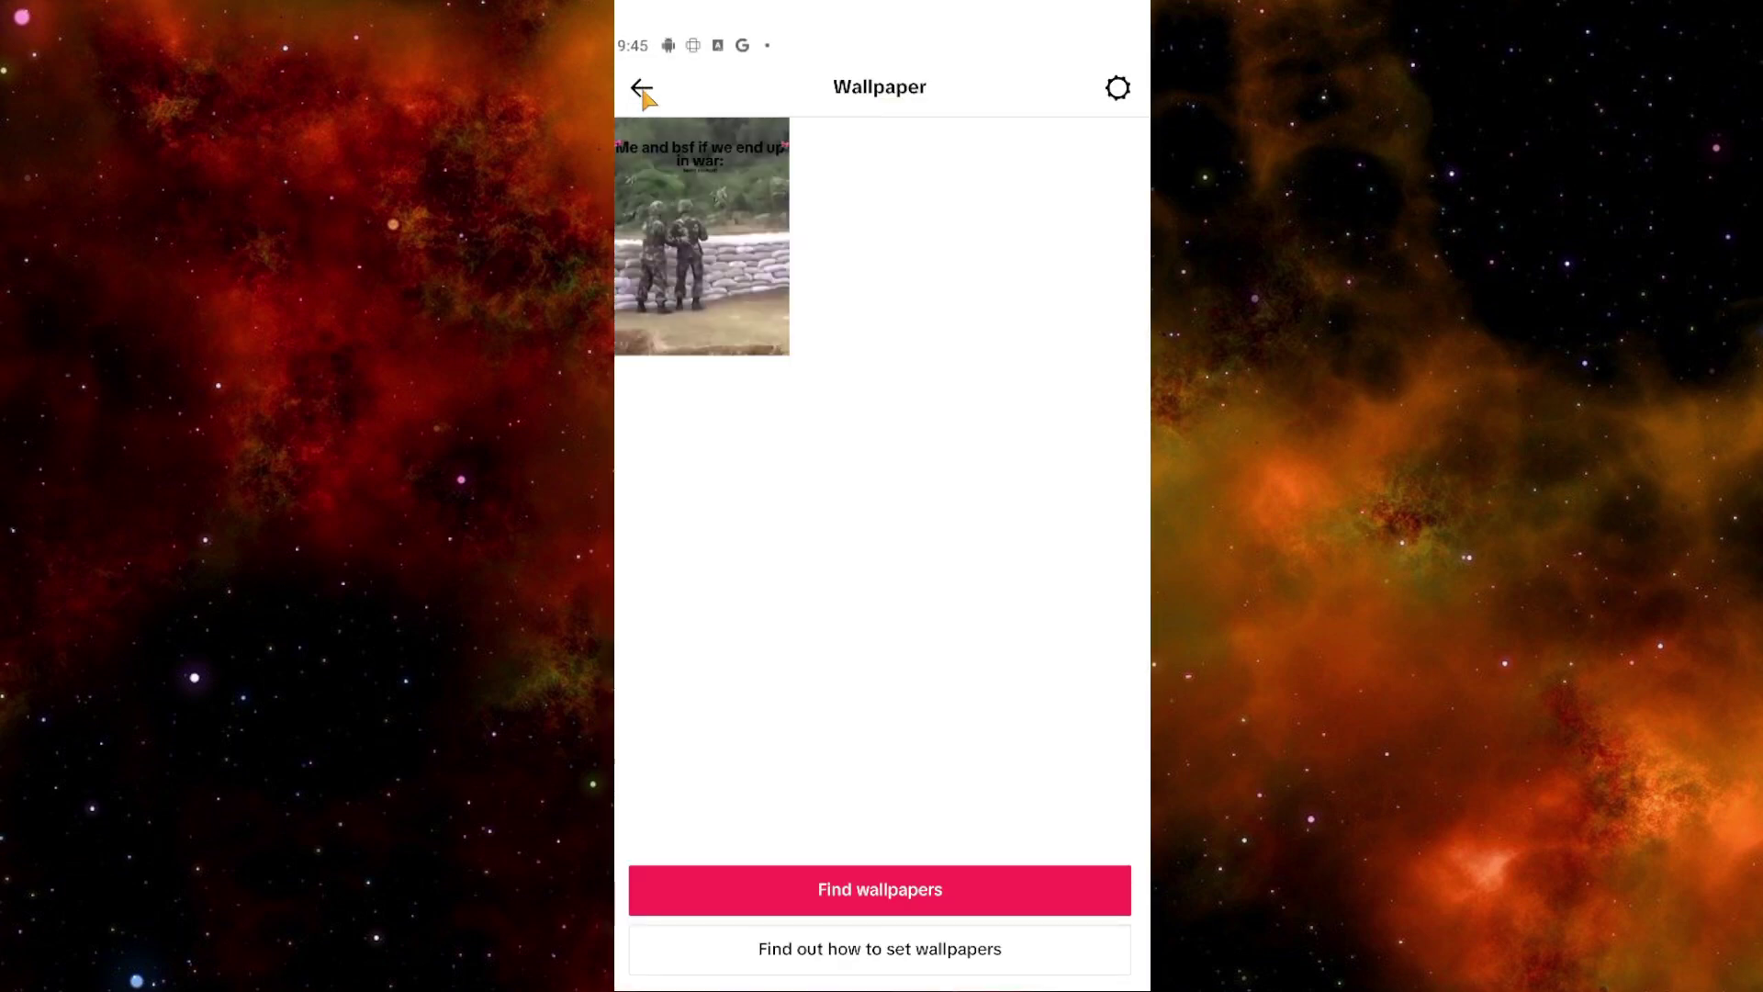
left_click(642, 92)
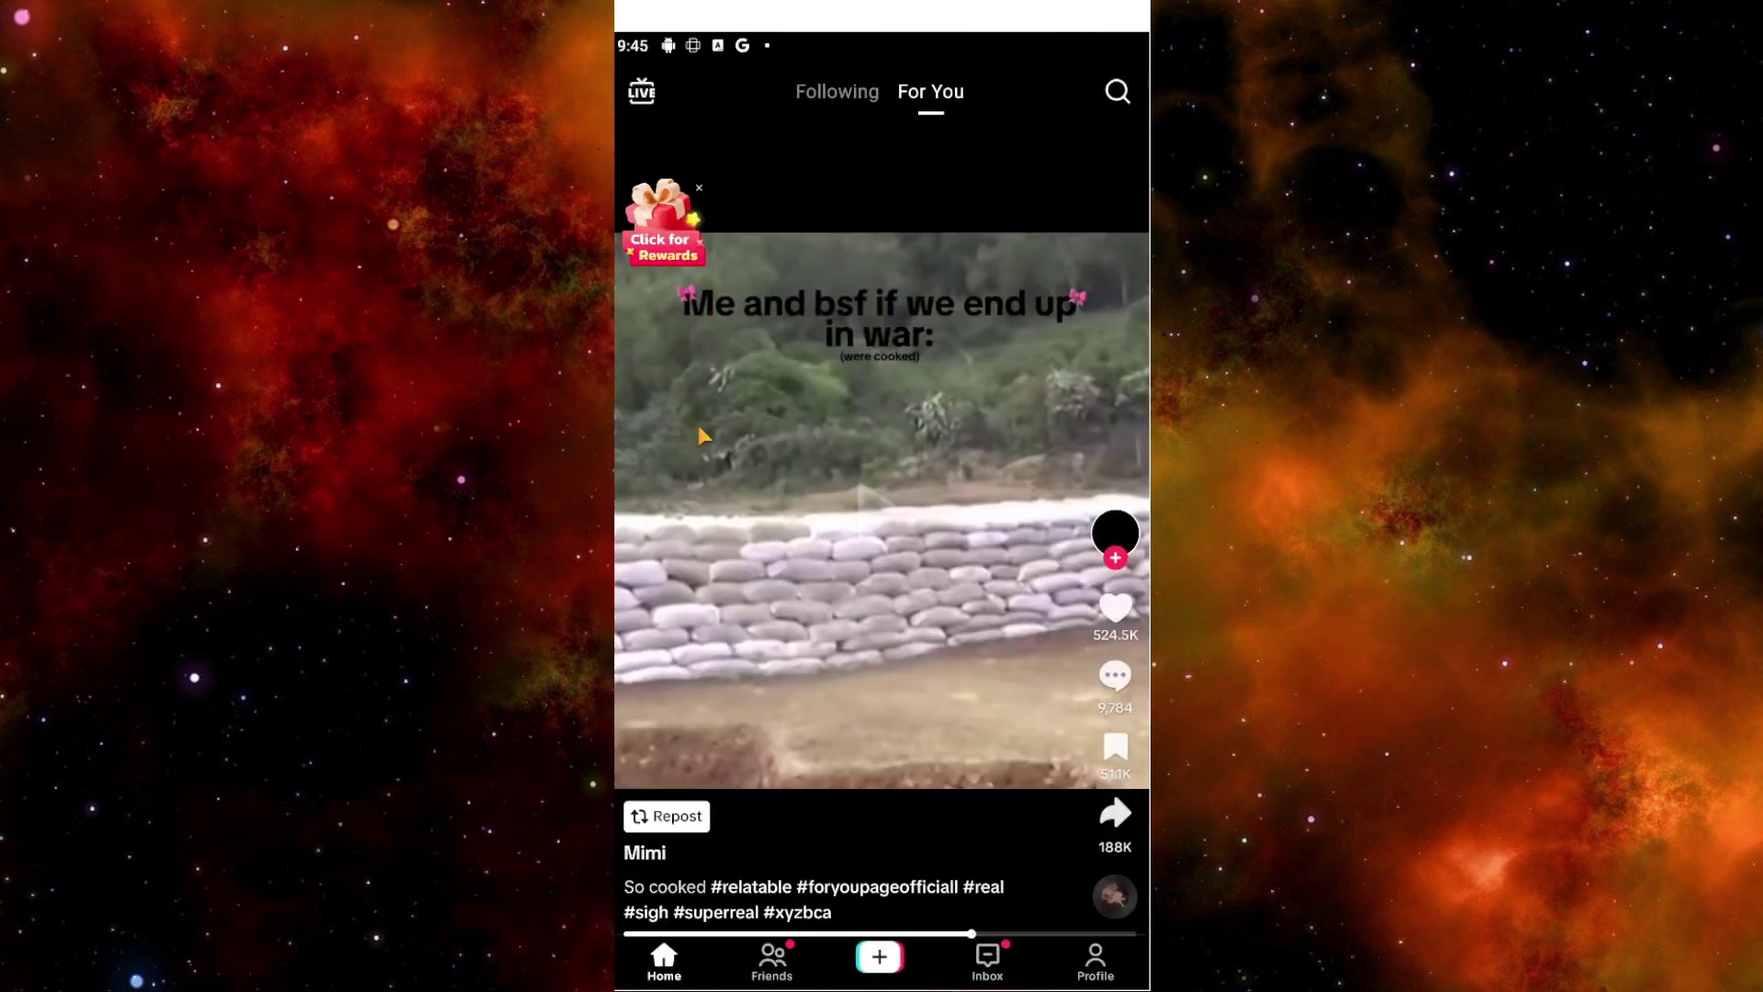